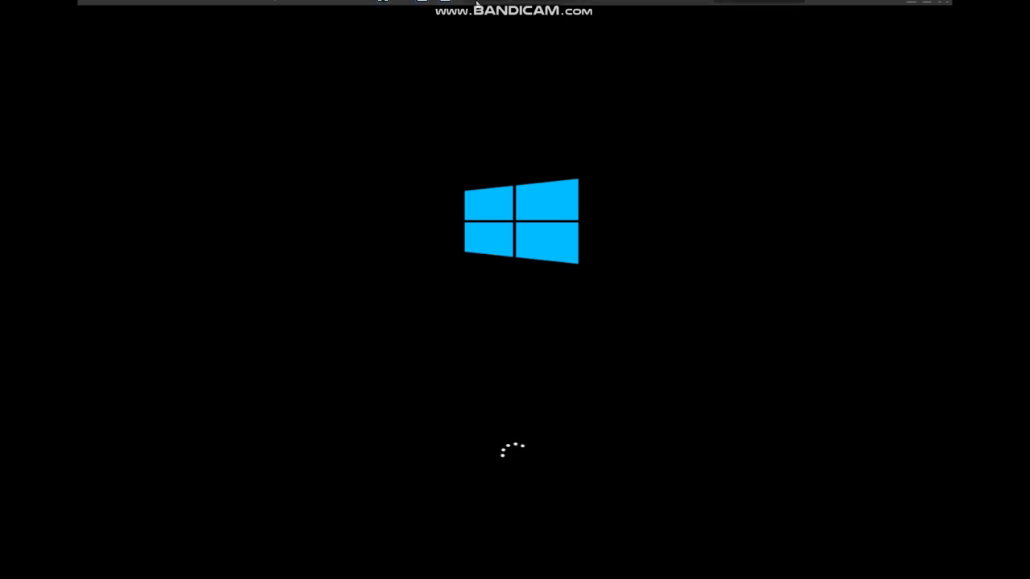
Capture input in the virtual machine and wait for Windows Setup's language screen to load
click(467, 91)
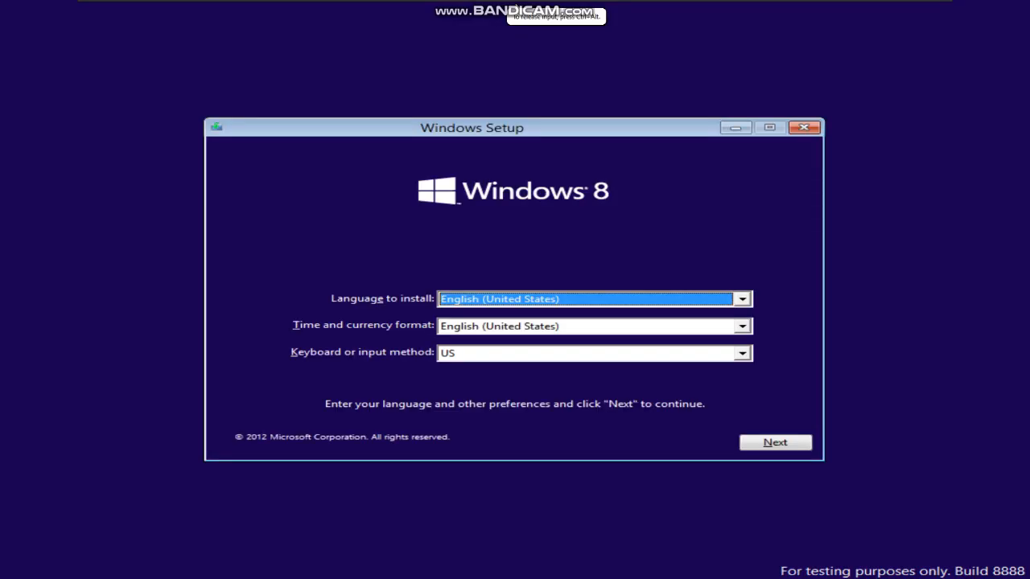
Choose Thai (Thailand) as the time and currency format and continue to setup
click(588, 326)
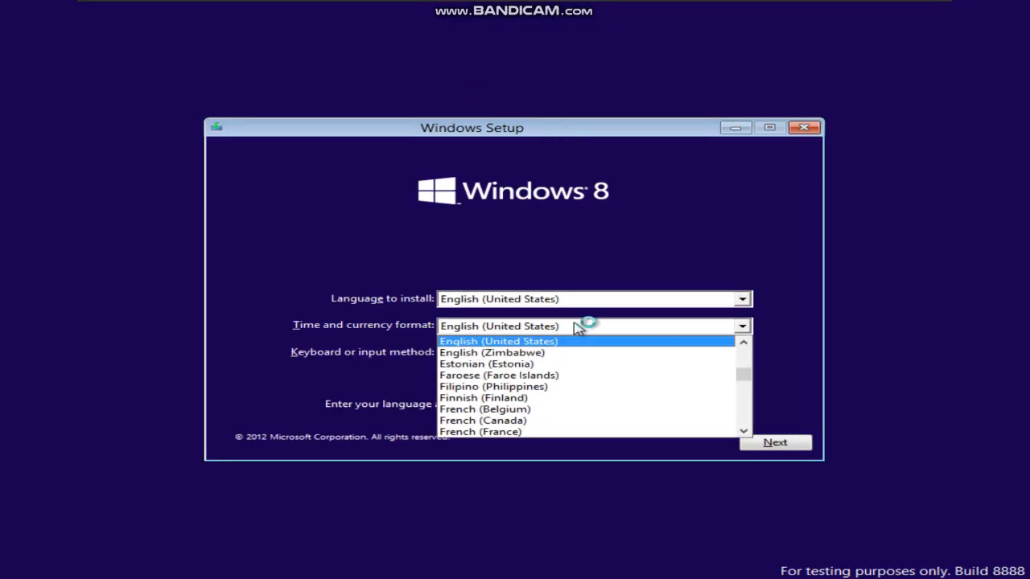
text(thai)
key(Return)
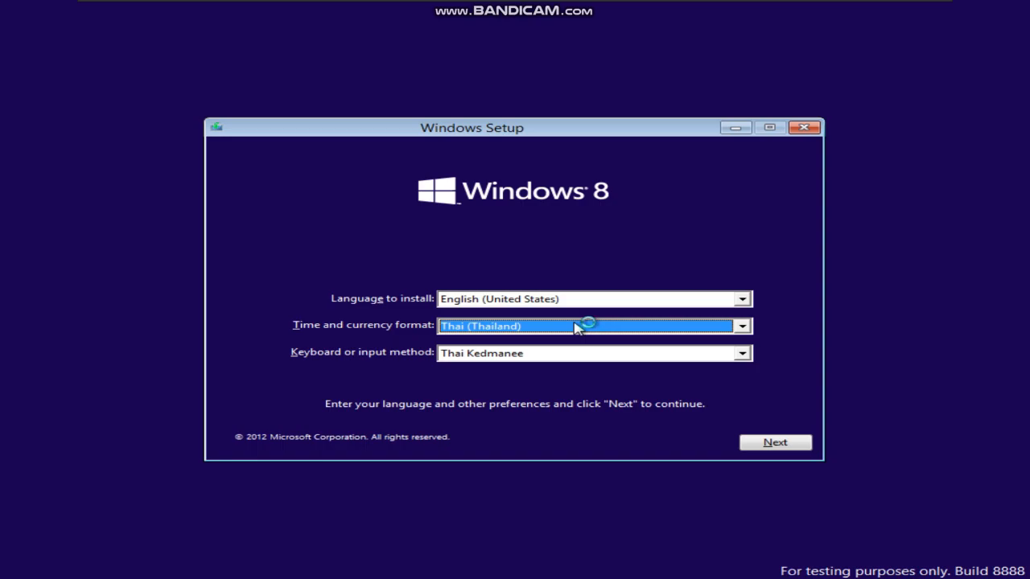
key(Return)
key(Return)
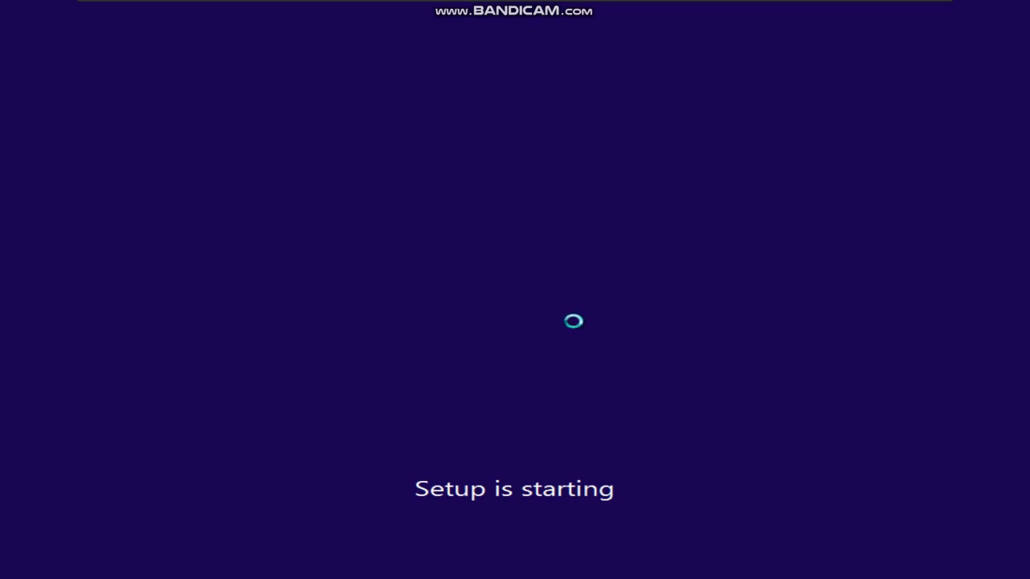
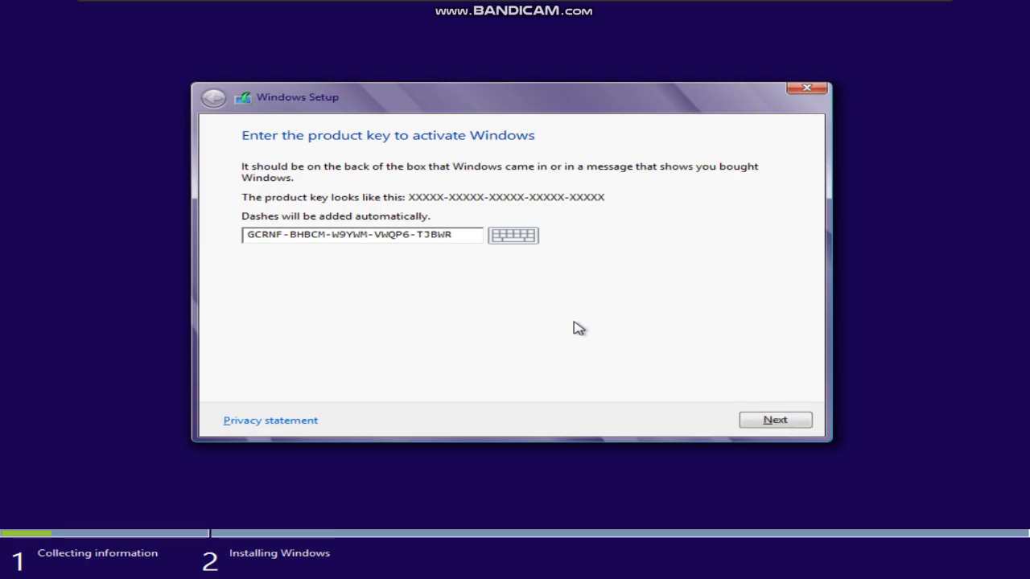
Enter the Windows 8 Pro product key, fixing a typo, and submit it
click(774, 417)
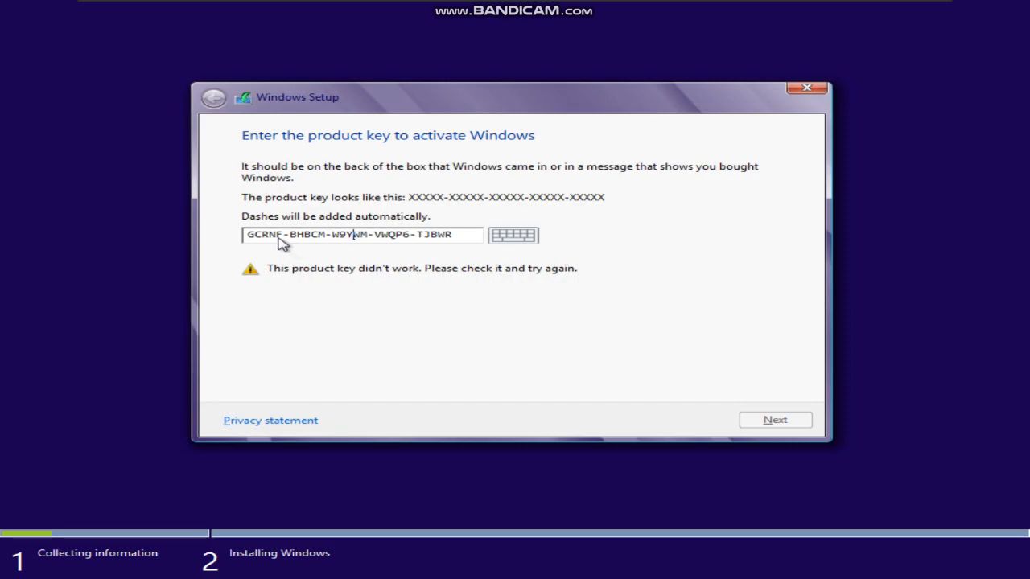
Correct the swapped letters RN to NR in the product key and resubmit
click(305, 236)
click(262, 236)
key(Right)
key(Right)
key(BackSpace)
key(BackSpace)
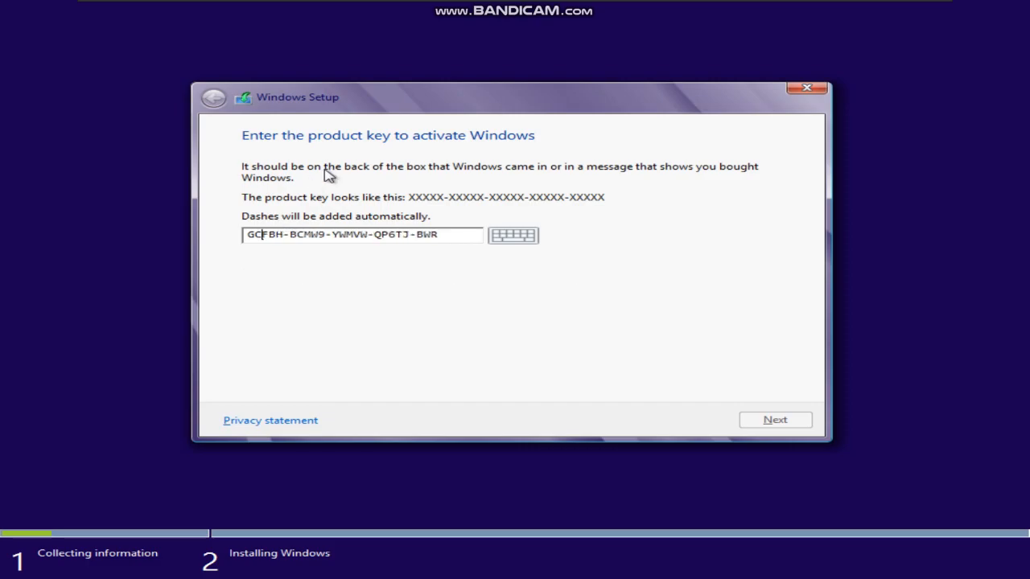
key(Return)
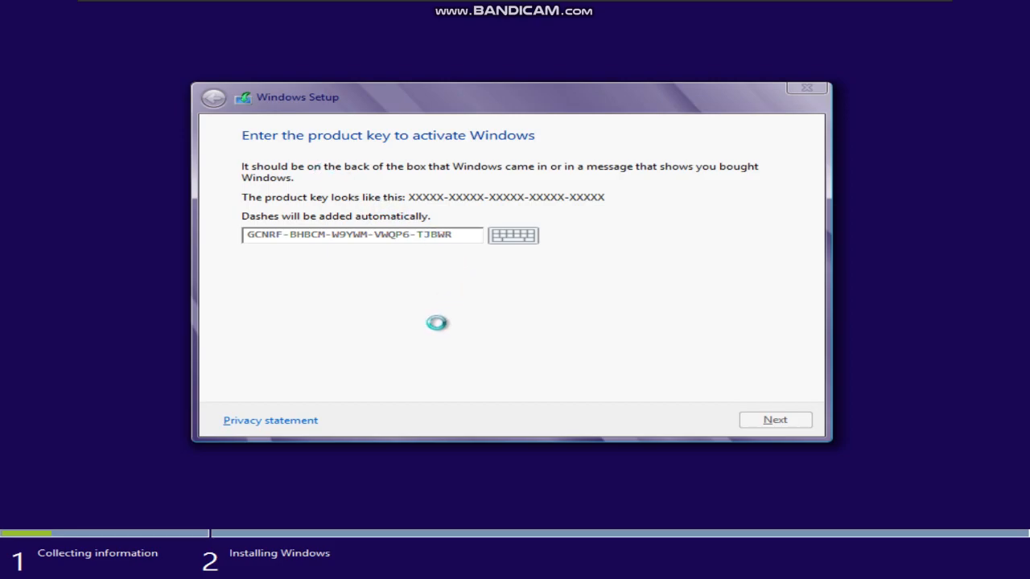
Accept the license terms and custom-install onto Drive 0's 60 GB unallocated space
click(354, 385)
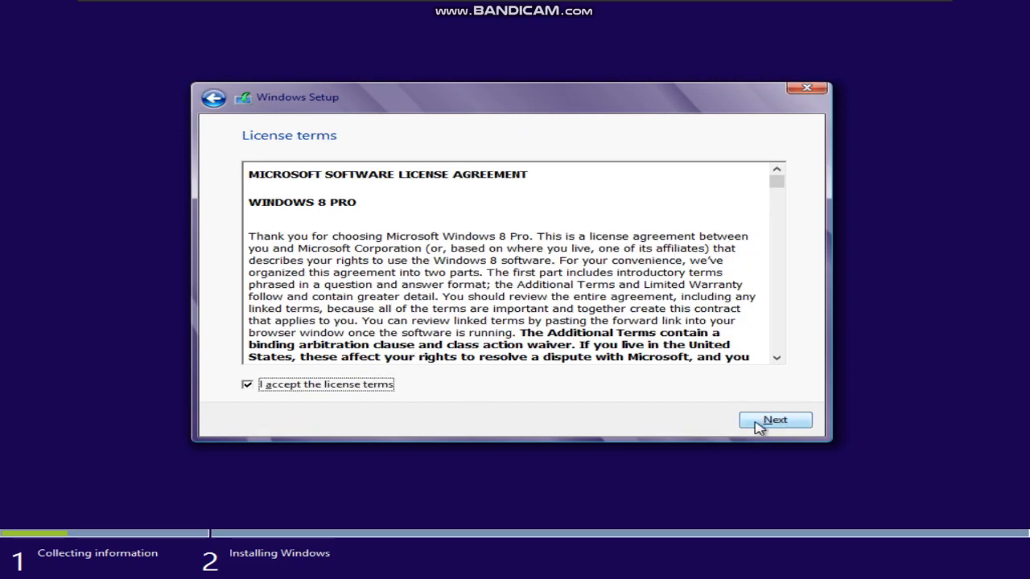
click(759, 422)
click(603, 320)
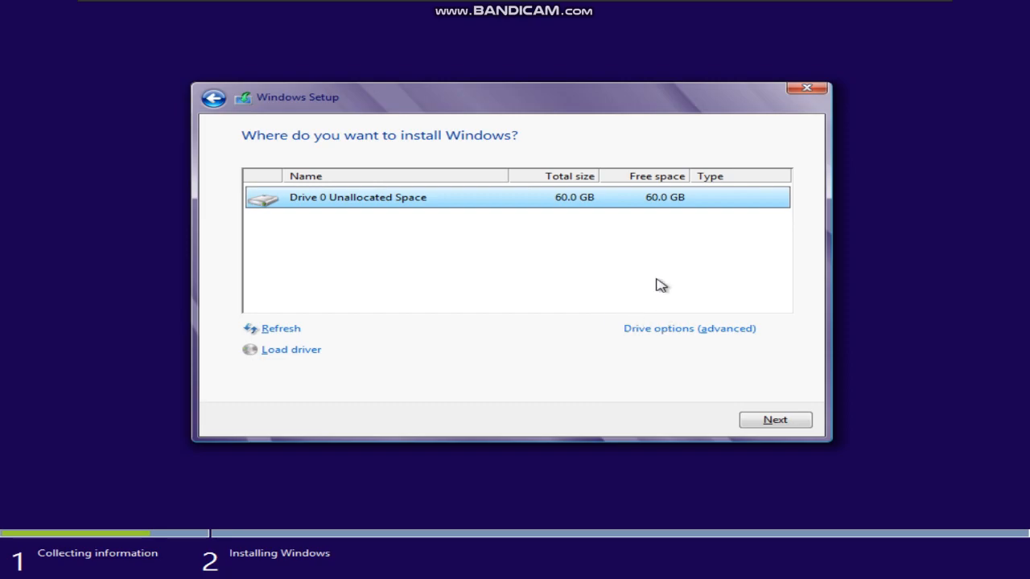
click(613, 217)
click(641, 207)
click(773, 419)
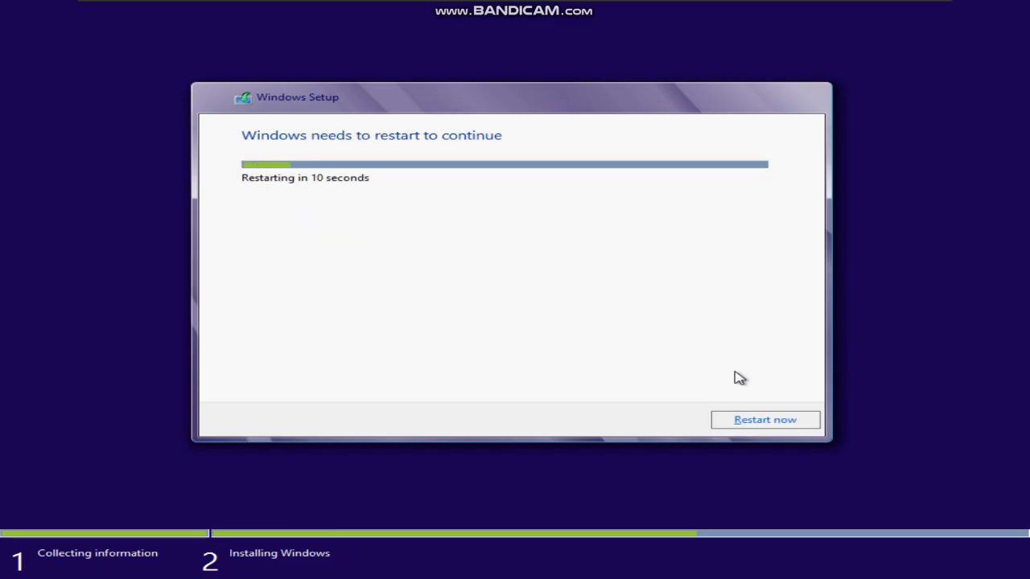
Restart immediately instead of waiting for the 10-second countdown
click(733, 421)
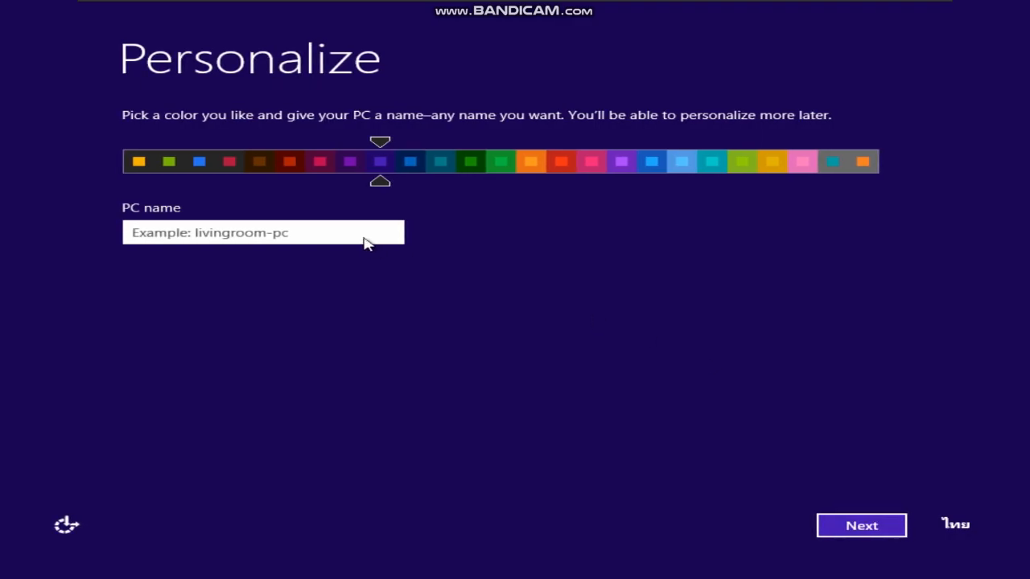
Name the PC with a Thai name, keep the default colour, and choose Customize settings
text(สมาร)
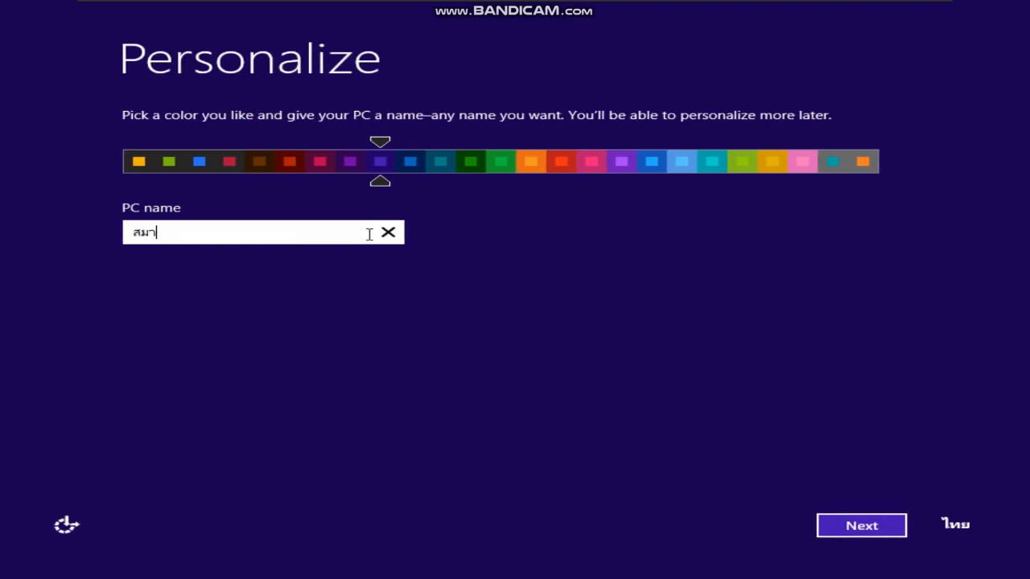
text(์ท)
click(853, 520)
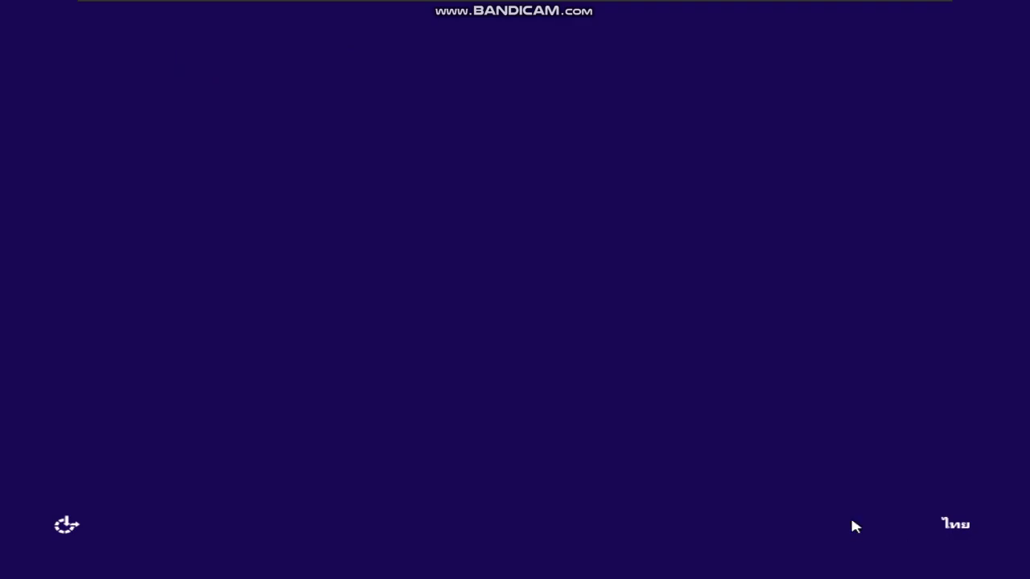
click(843, 517)
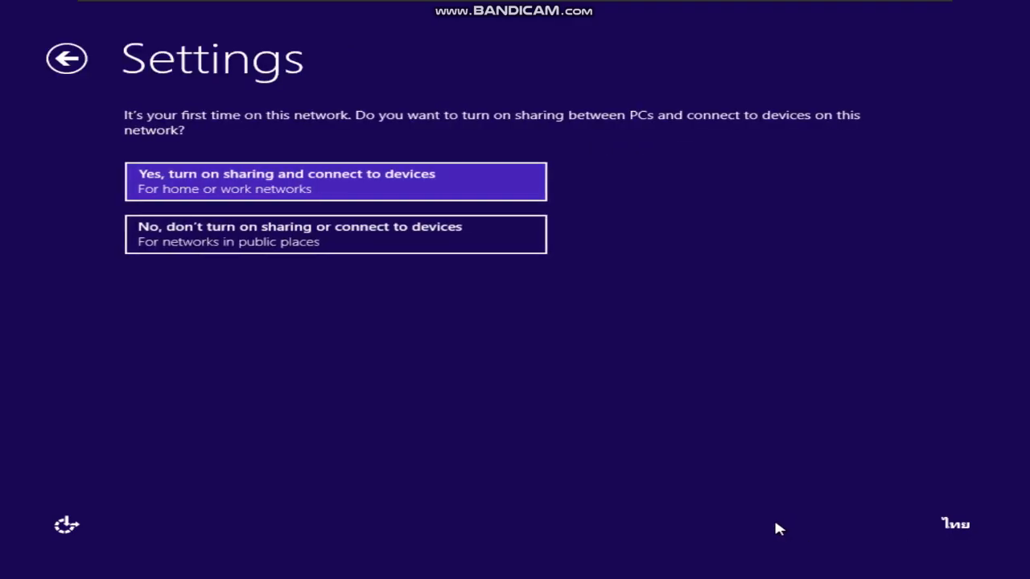
Decline network sharing, turn off SmartScreen, and disable automatic driver and app downloads
click(383, 243)
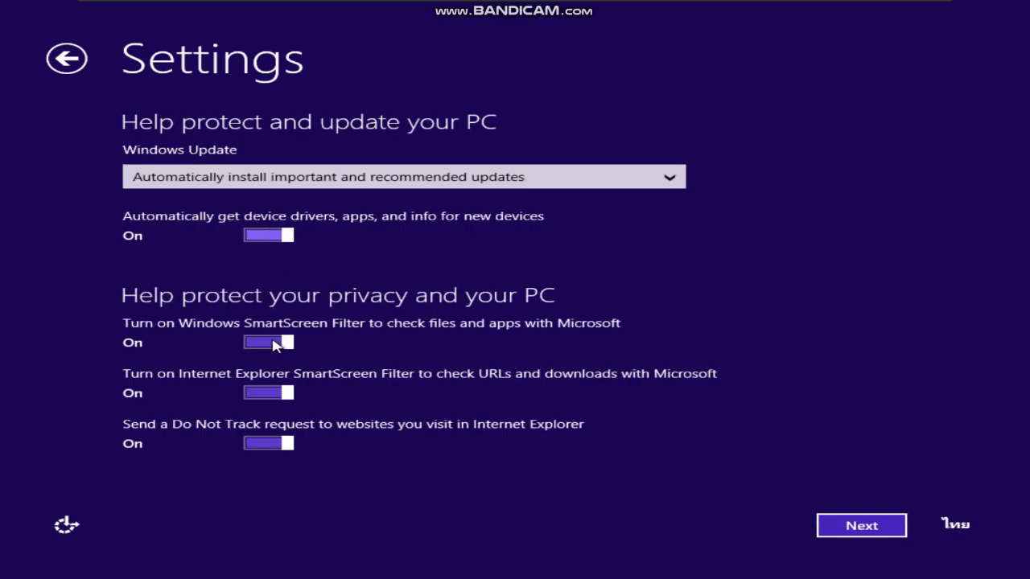
click(276, 438)
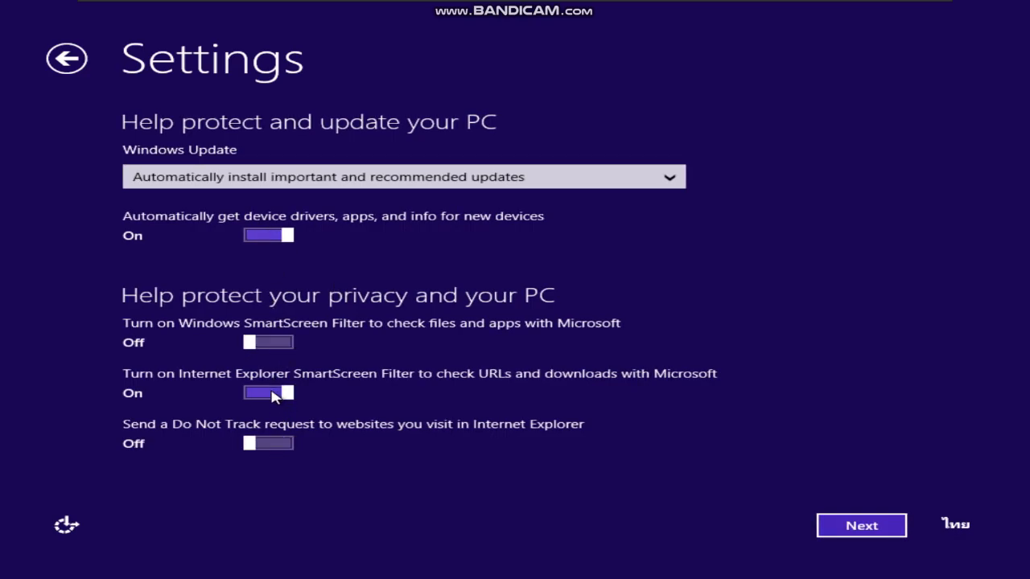
click(272, 185)
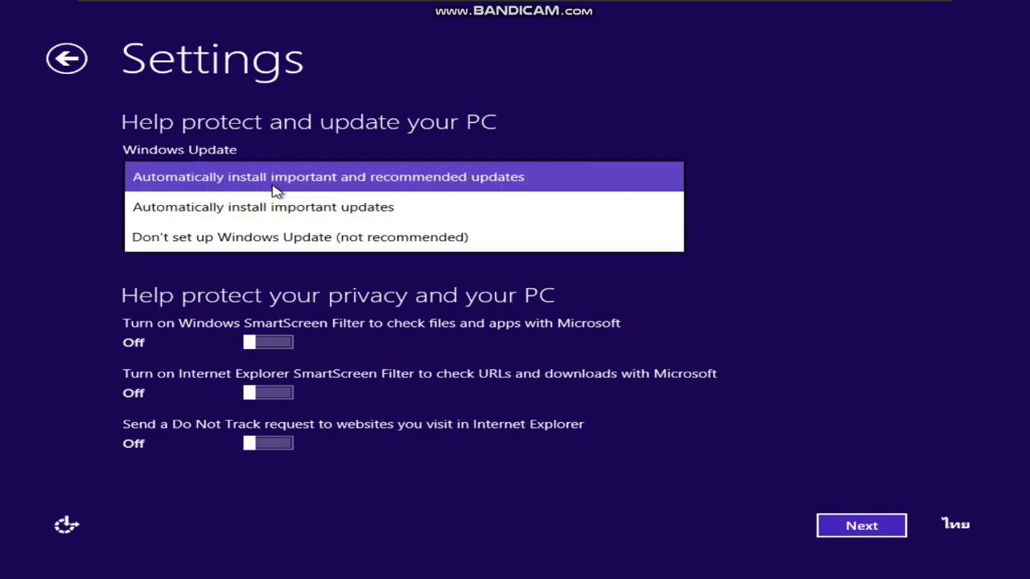
click(287, 235)
click(287, 235)
click(844, 534)
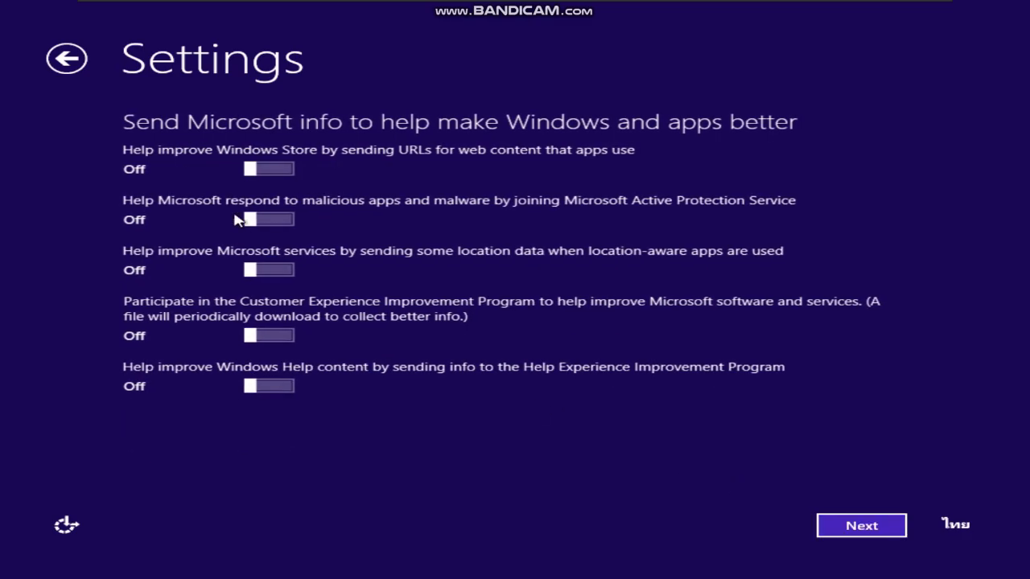
Turn off error reporting, IE compatibility lists, app name/picture access and location
click(855, 535)
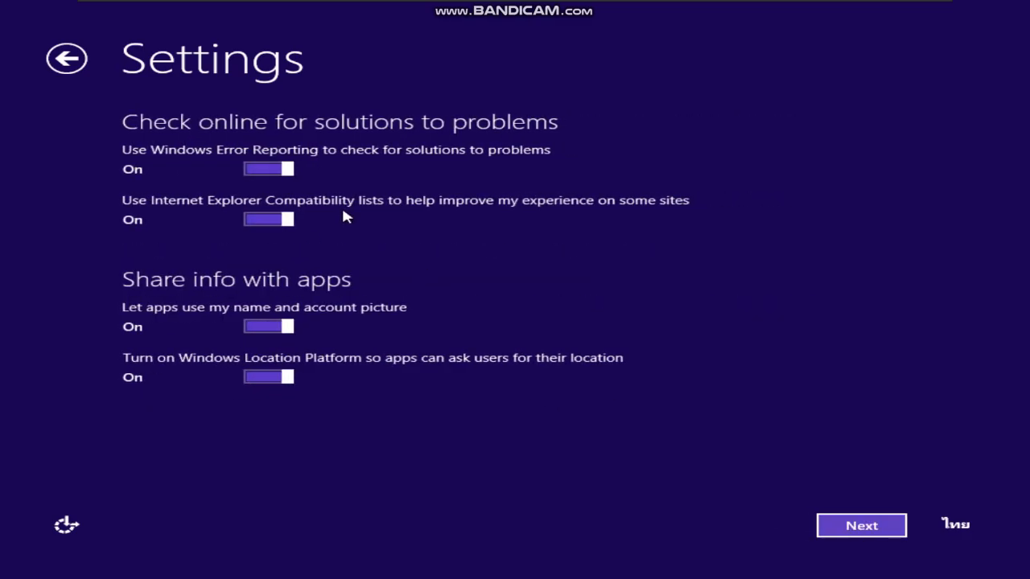
click(259, 171)
click(282, 221)
click(283, 328)
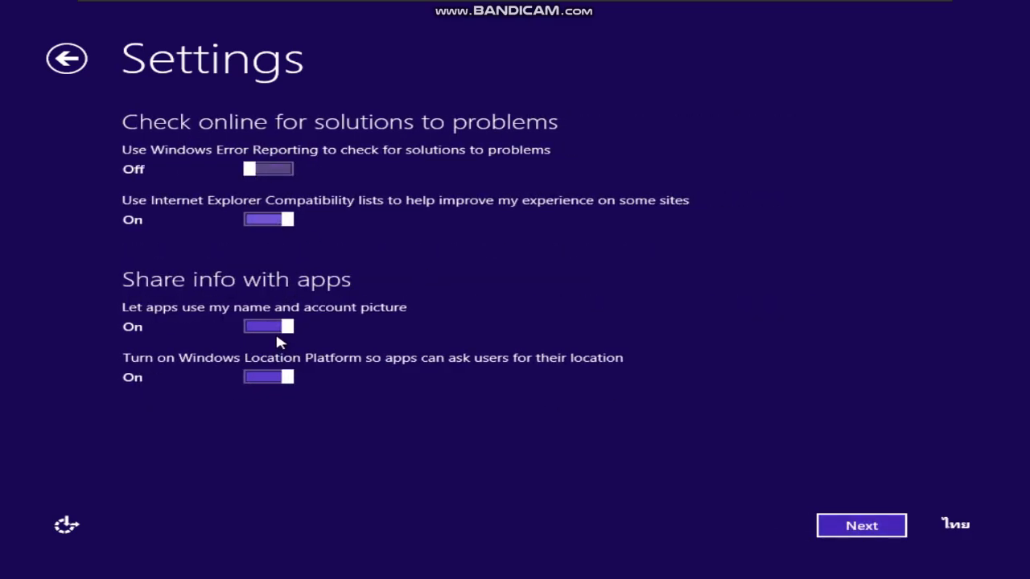
click(281, 380)
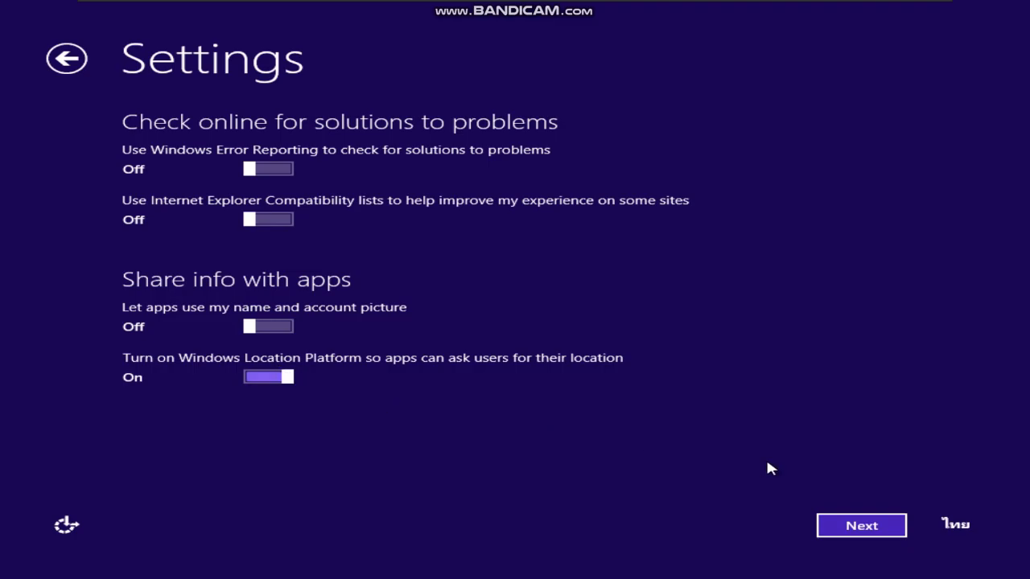
click(855, 524)
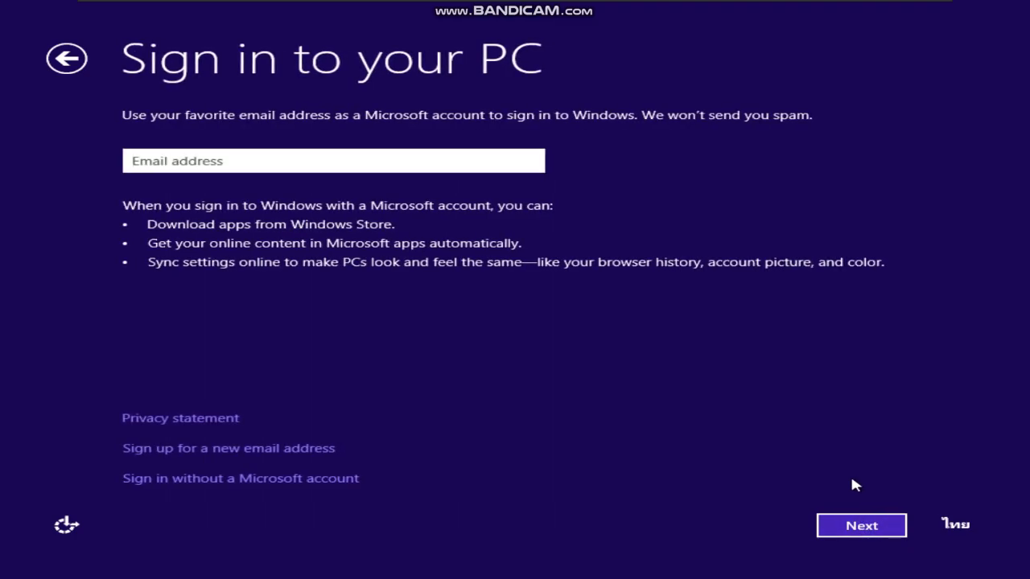
Skip the Microsoft account and create a local account with a Thai user name
click(854, 521)
click(198, 479)
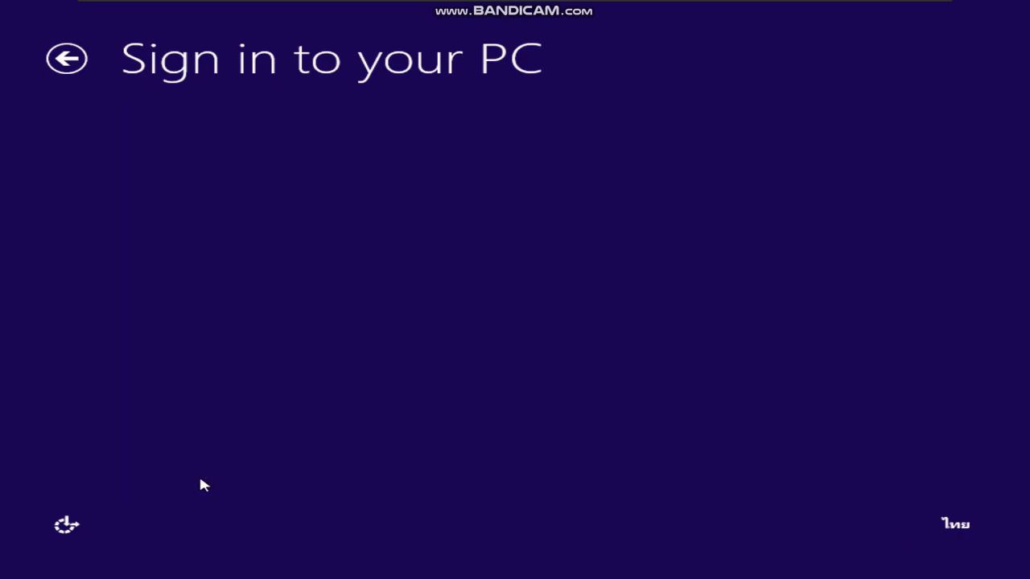
click(842, 526)
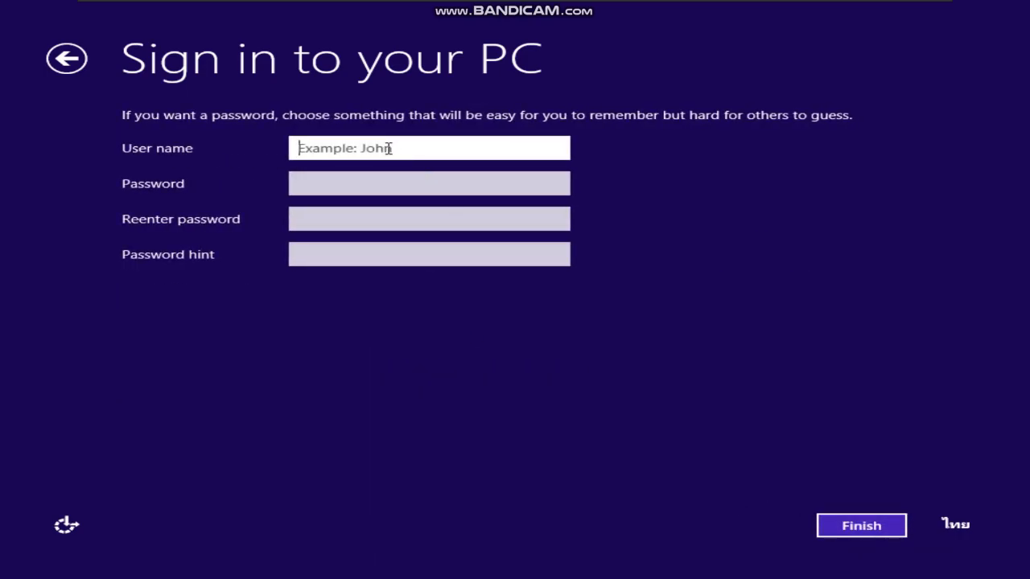
text(สมาร์ท)
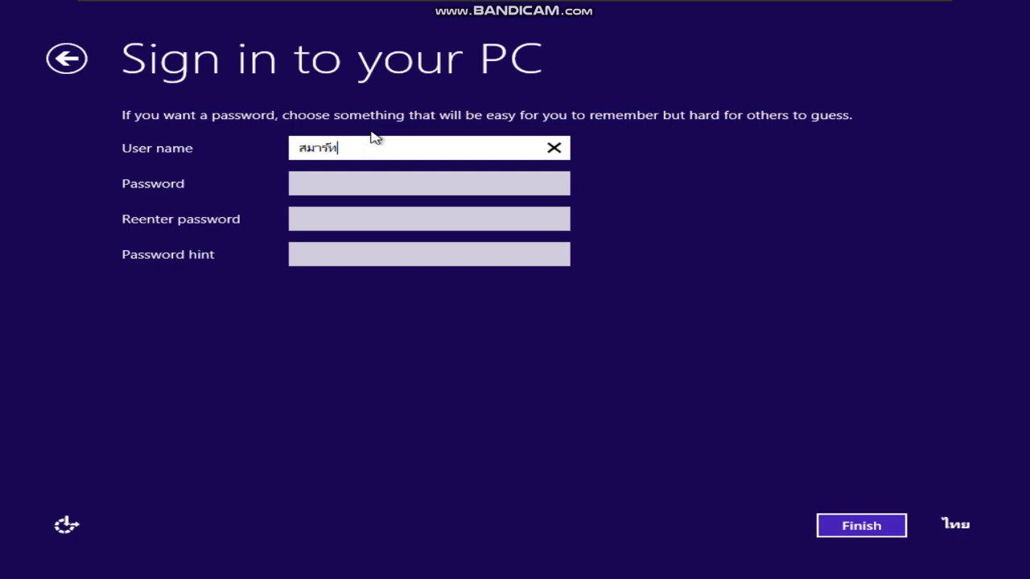
text(2)
key(Return)
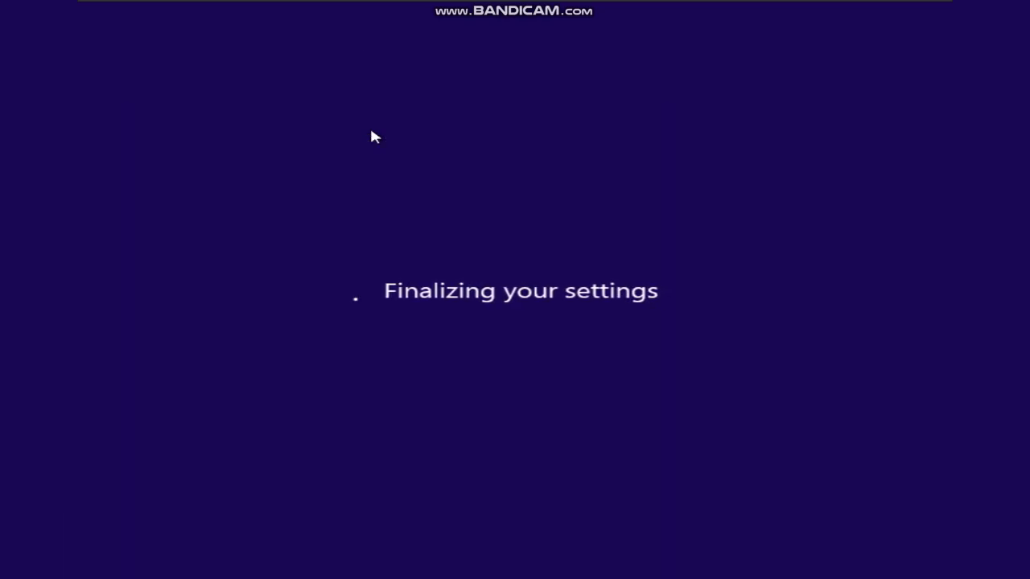